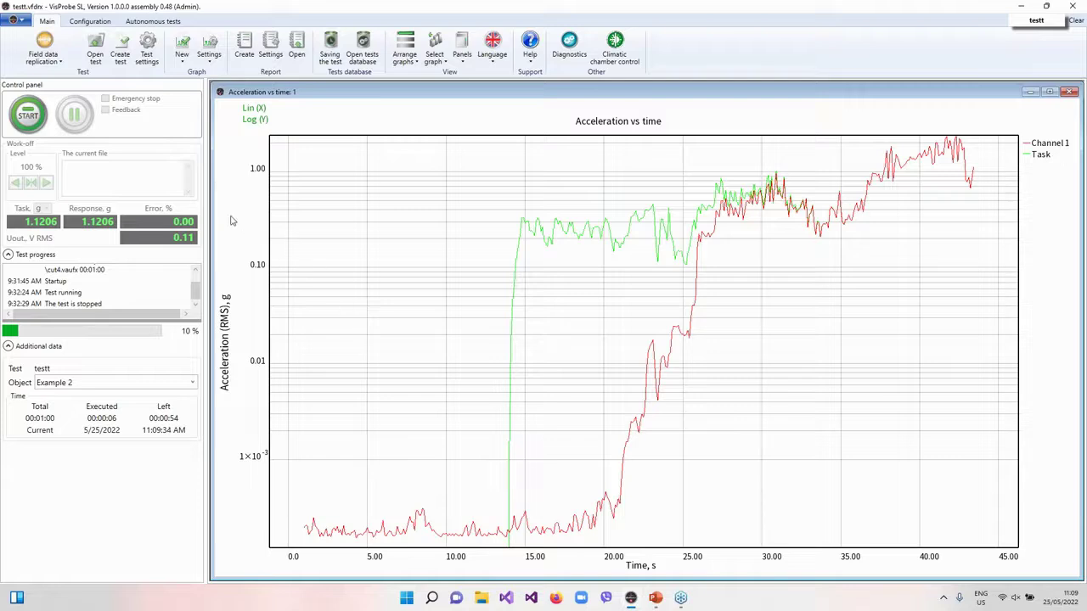
- Create a new field data replication test and load cut4.vaufx as its source file
left_click(123, 63)
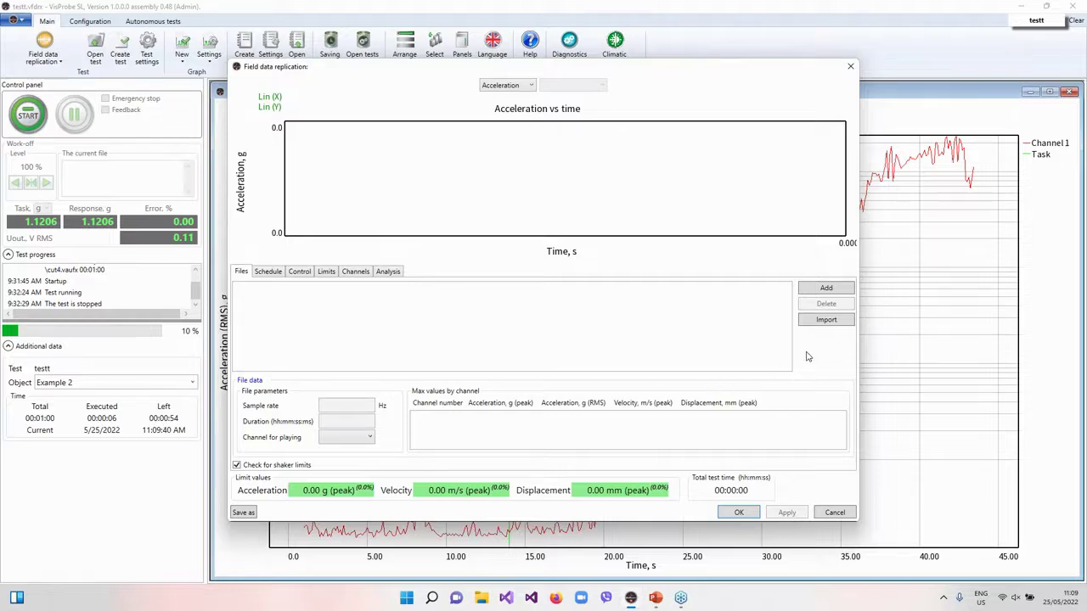
left_click(825, 290)
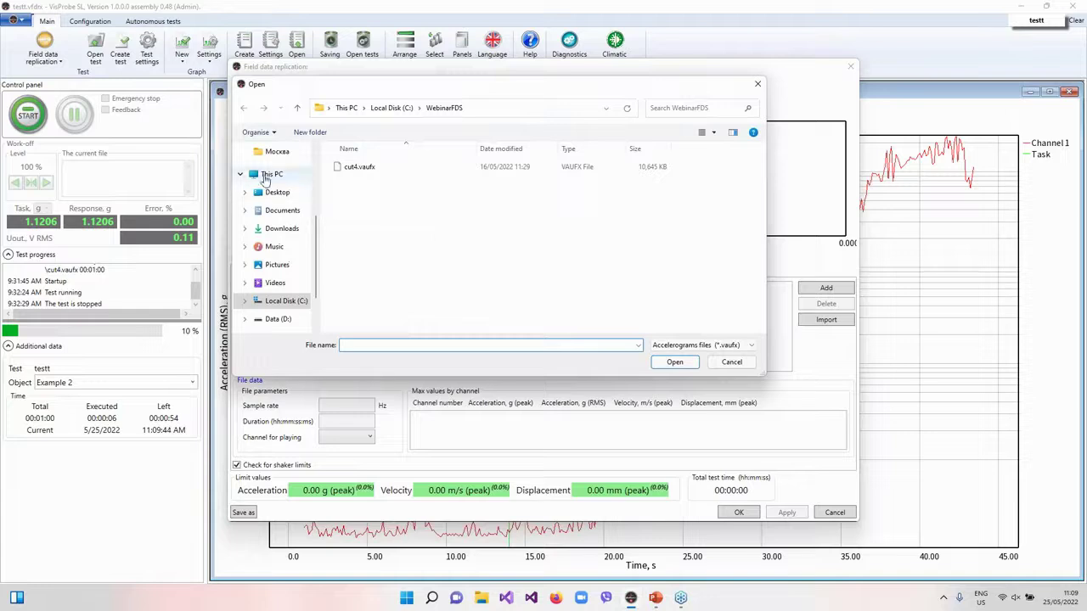
double_click(365, 168)
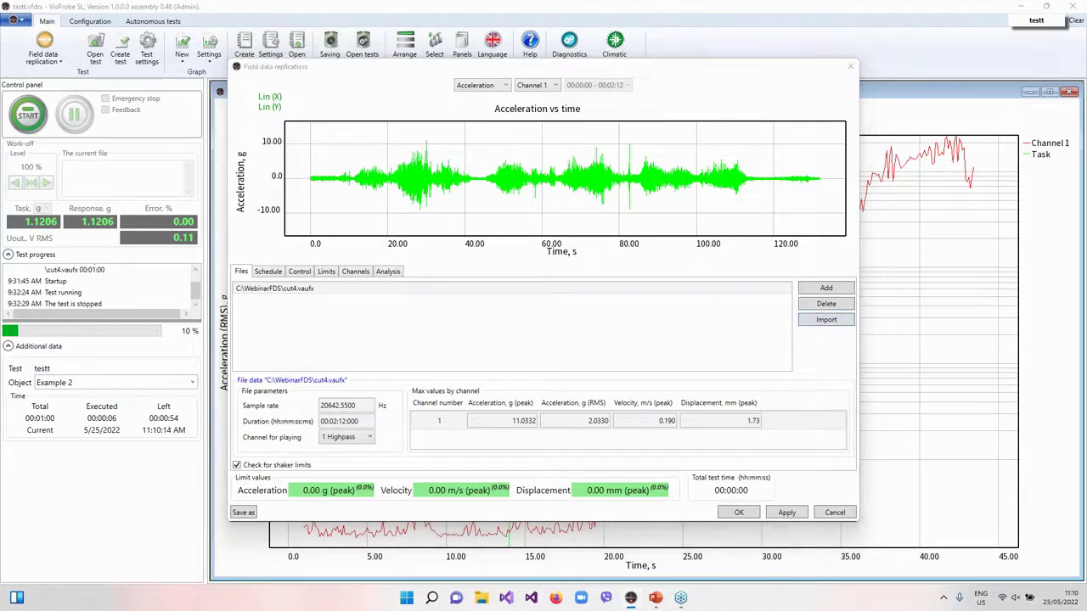
- Check the importable file types in the Import dialog, then cancel without importing
left_click(827, 319)
left_click(709, 345)
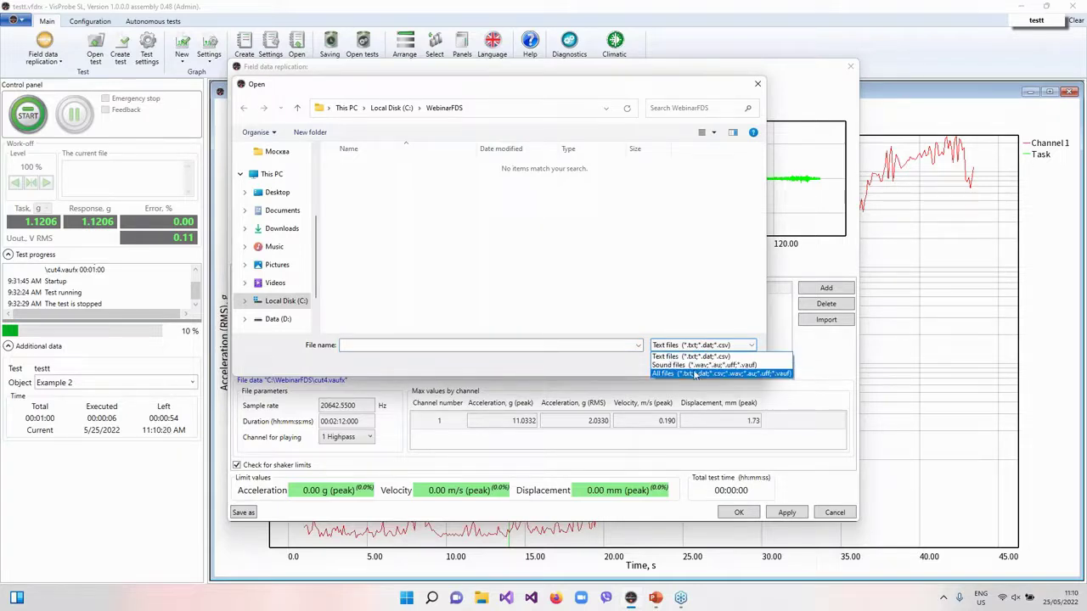
left_click(759, 85)
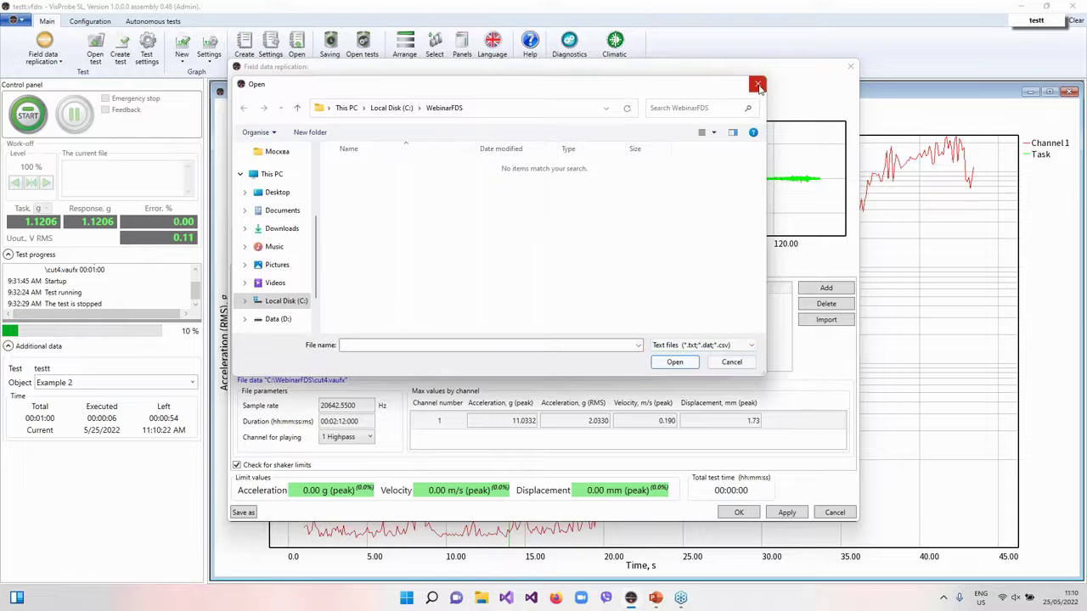
left_click(758, 85)
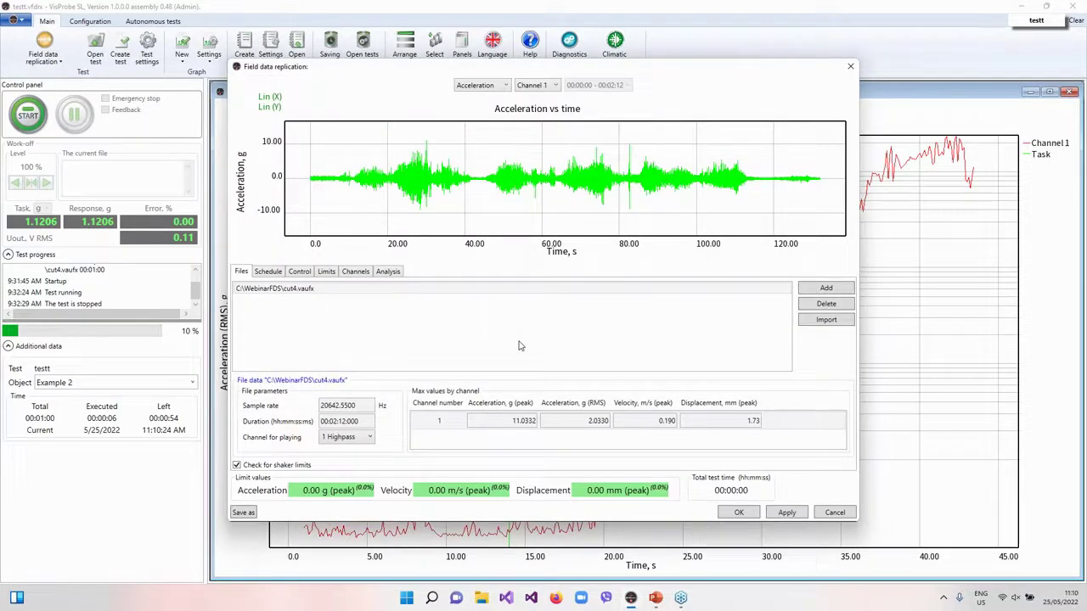
- Schedule a Play step using cut4.vaufx for 00:00:30, then review the control settings
left_click(275, 274)
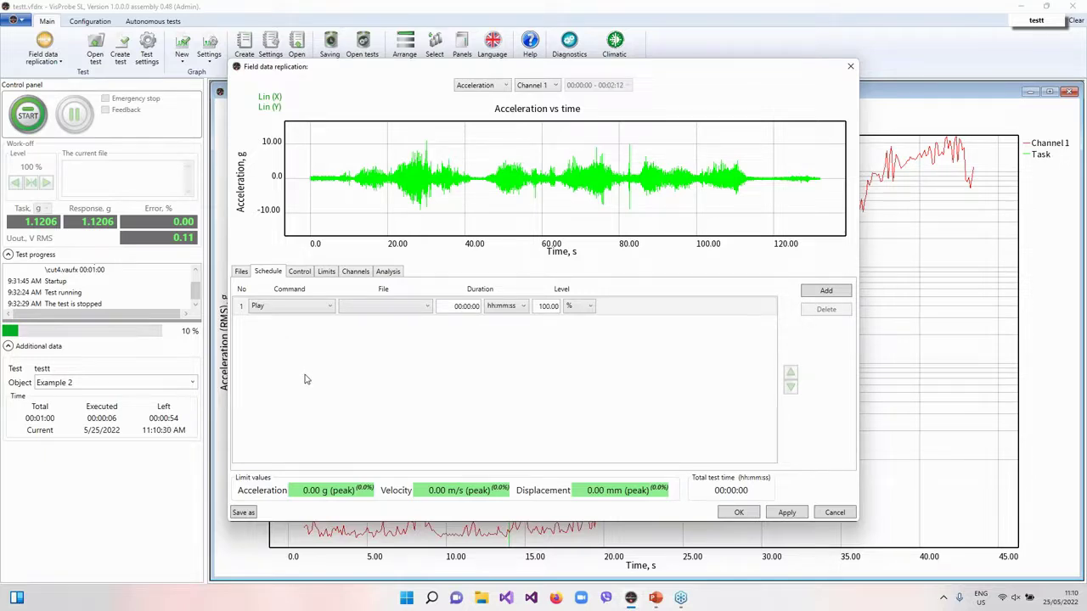
left_click(371, 312)
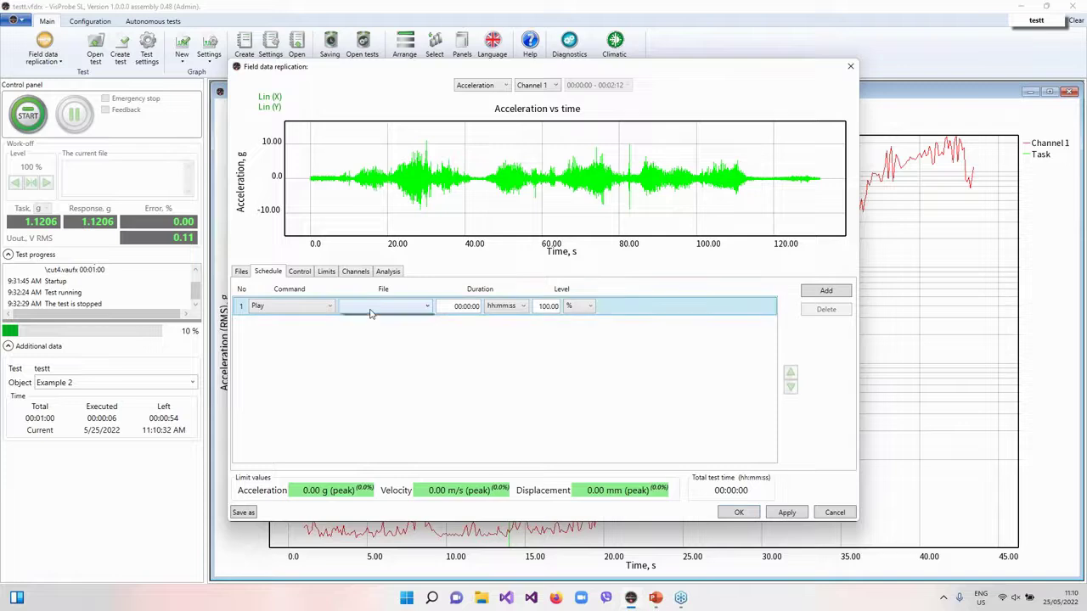
left_click(375, 321)
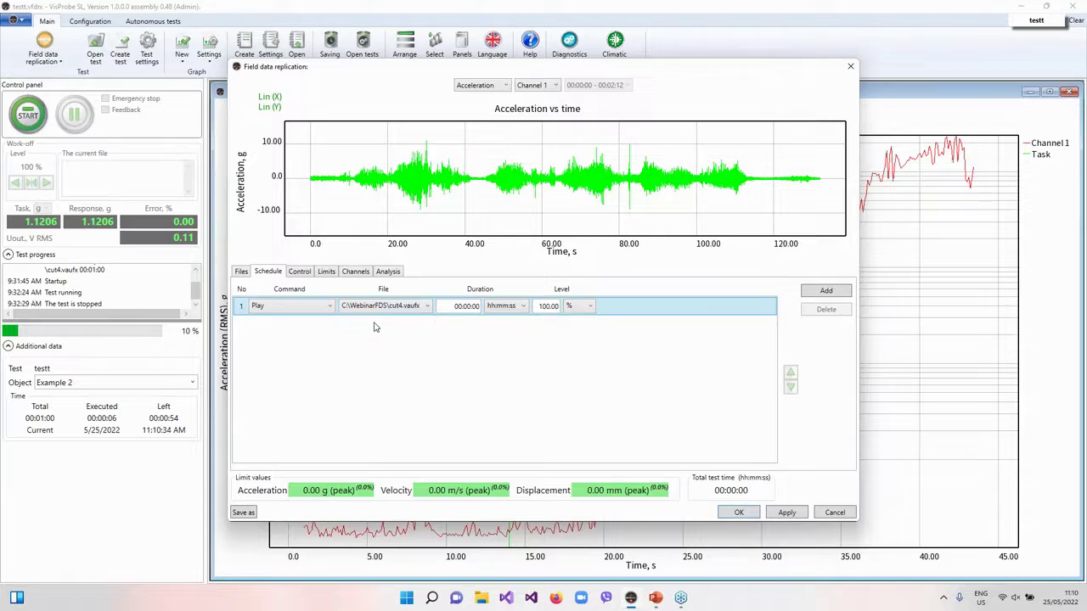
left_click(451, 305)
type("30")
left_click(581, 366)
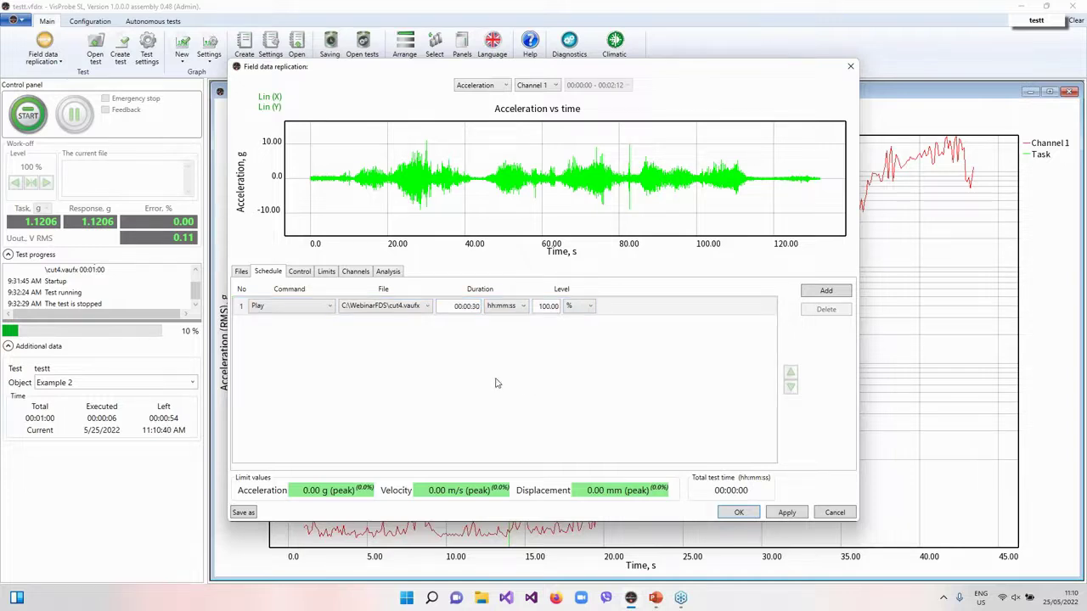
left_click(300, 271)
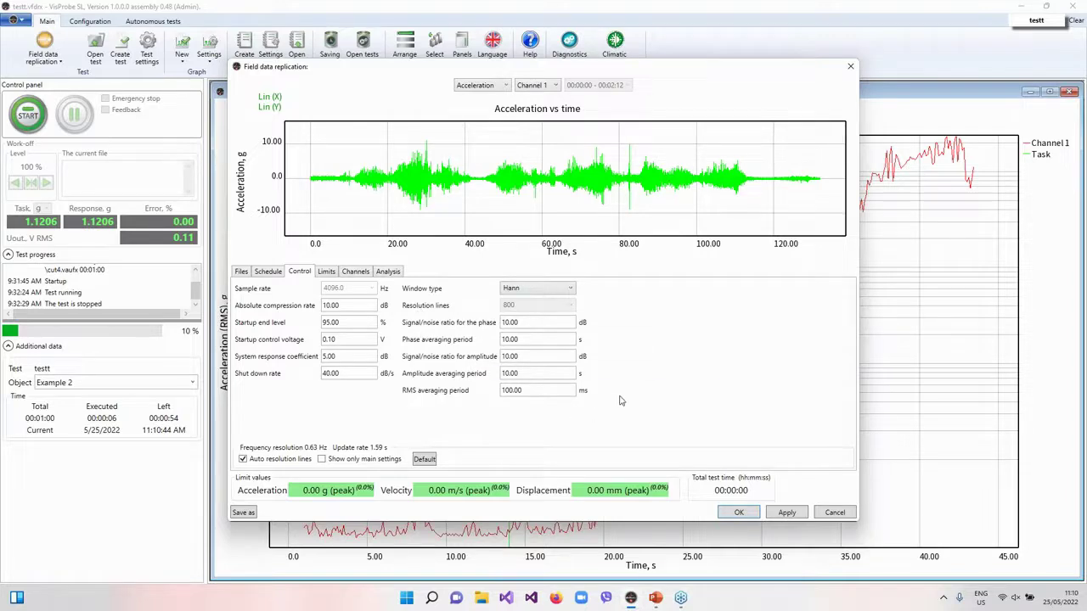
- Review the limits and select the FDRTest channel configuration
left_click(328, 273)
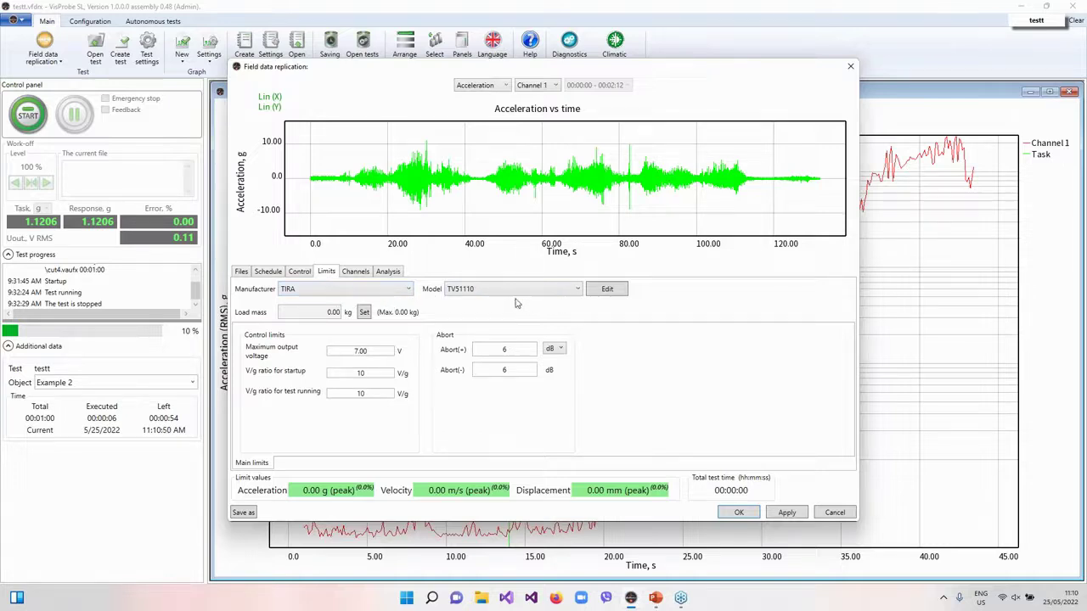
left_click(356, 272)
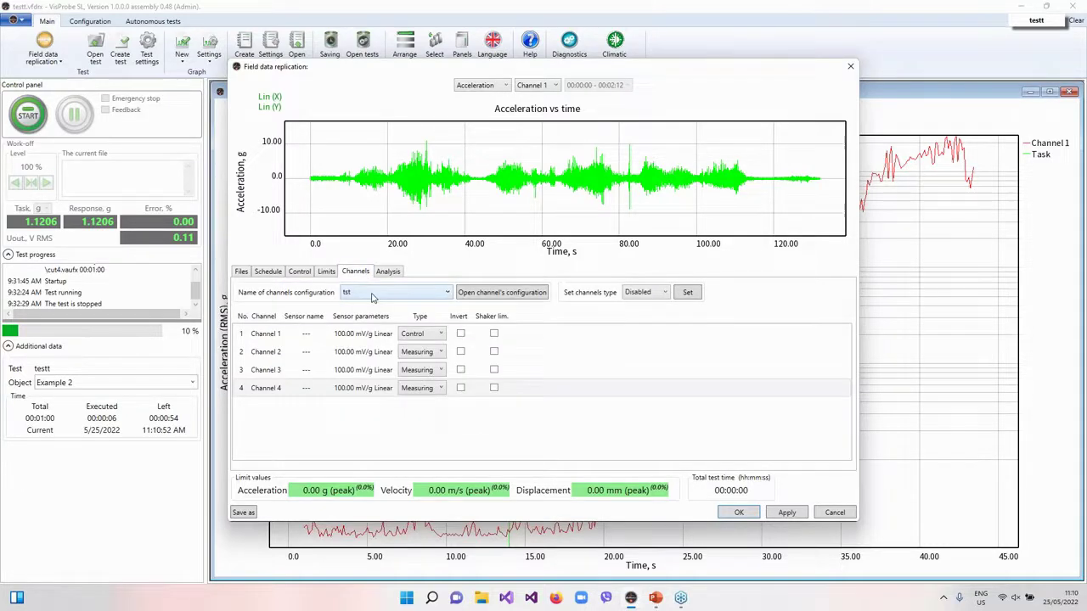
left_click(371, 296)
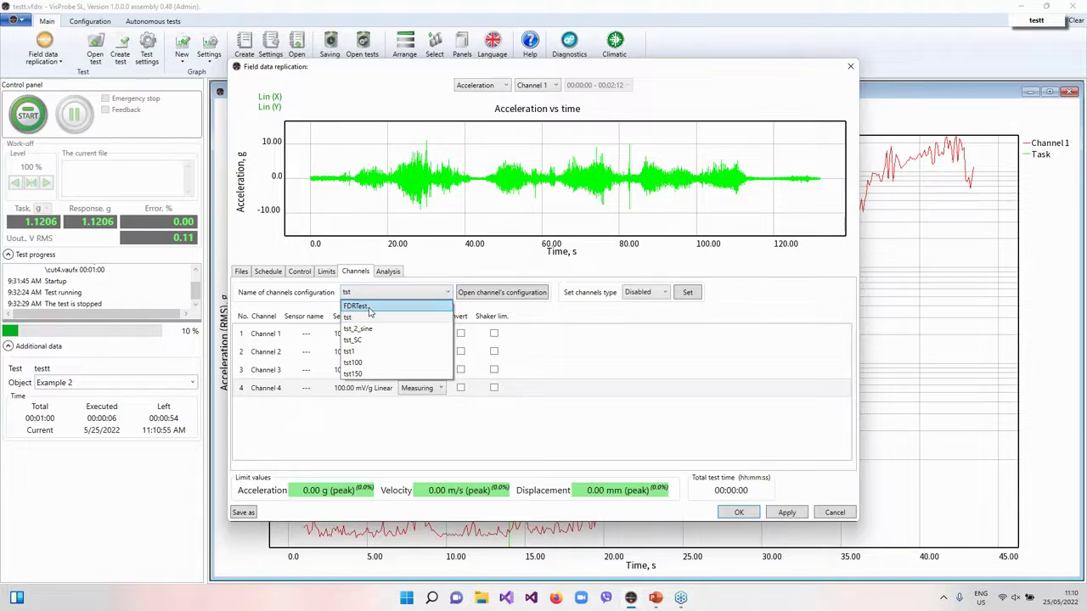
left_click(370, 307)
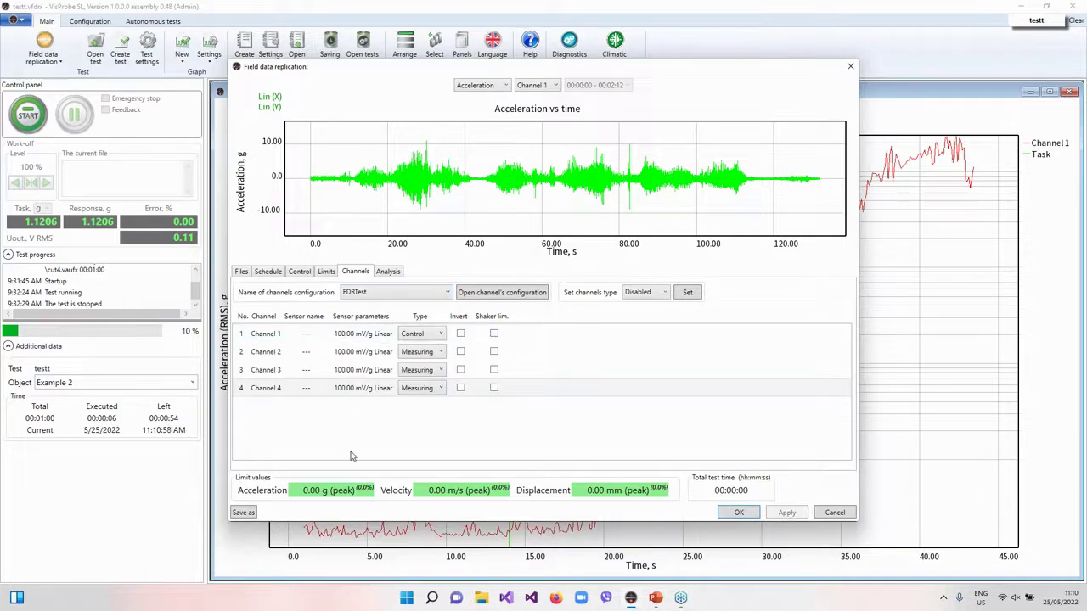
- Save the test as test.vfdrx and switch to the Adaptive graph arrangement
left_click(741, 512)
type("test")
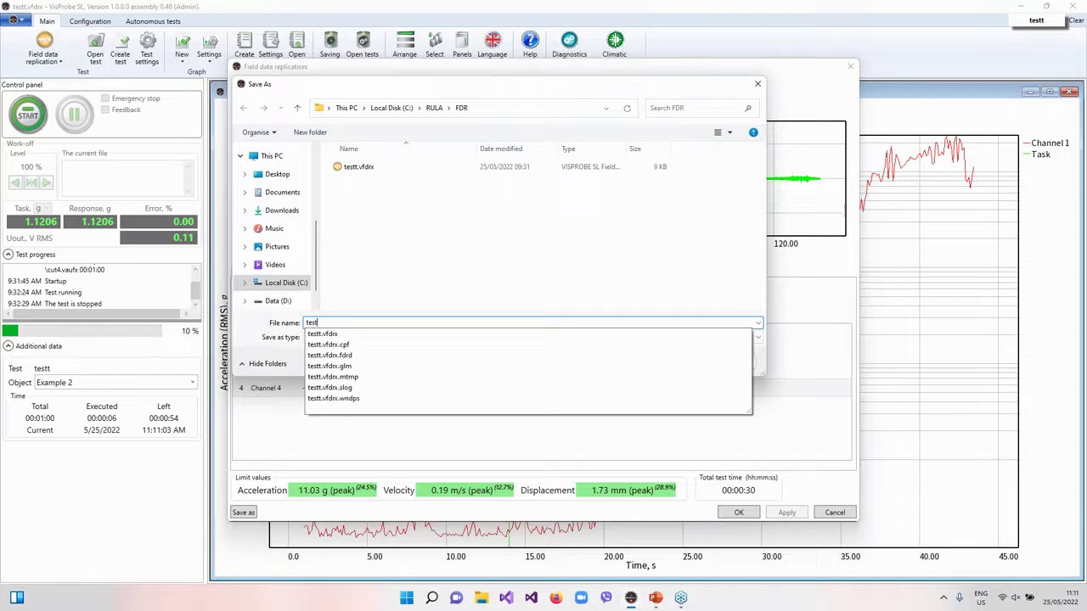
key("Return")
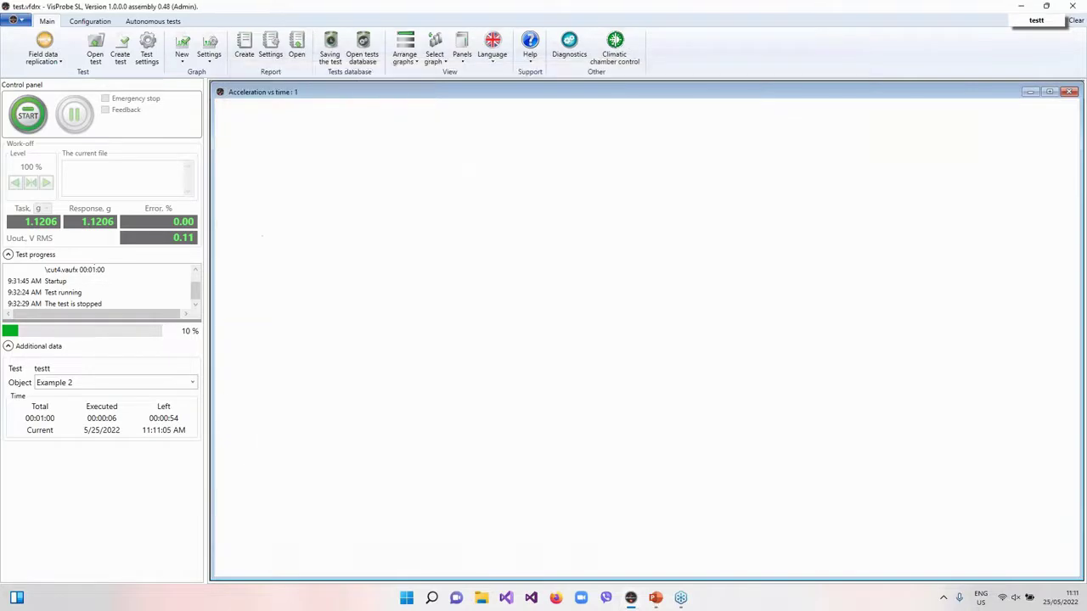
left_click(404, 47)
left_click(416, 114)
- Run the replication test, autoscaling the acceleration graph twice to fit all traces
left_click(28, 115)
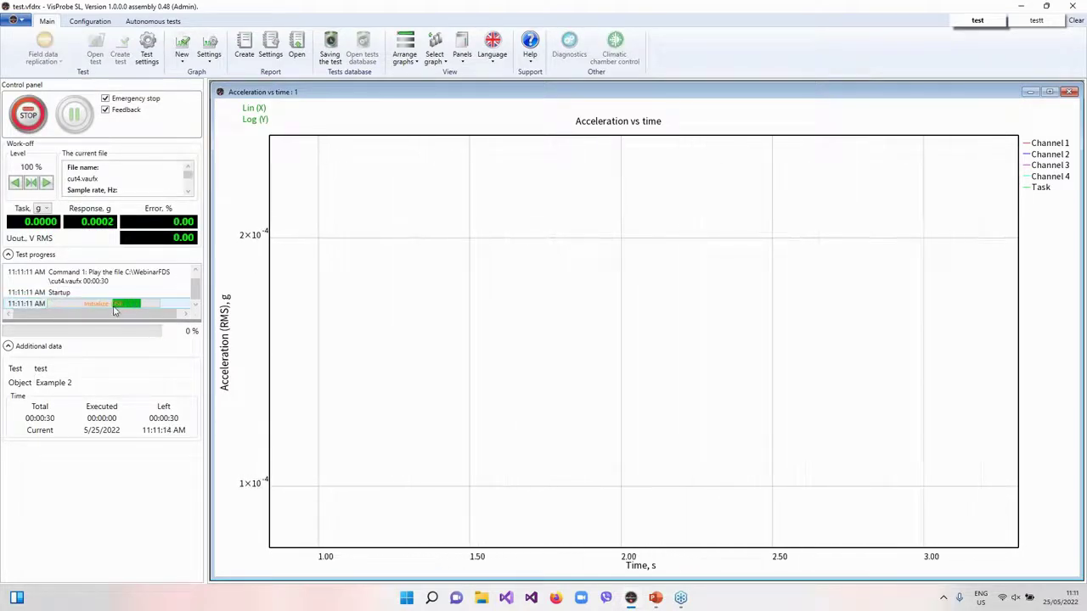
right_click(533, 322)
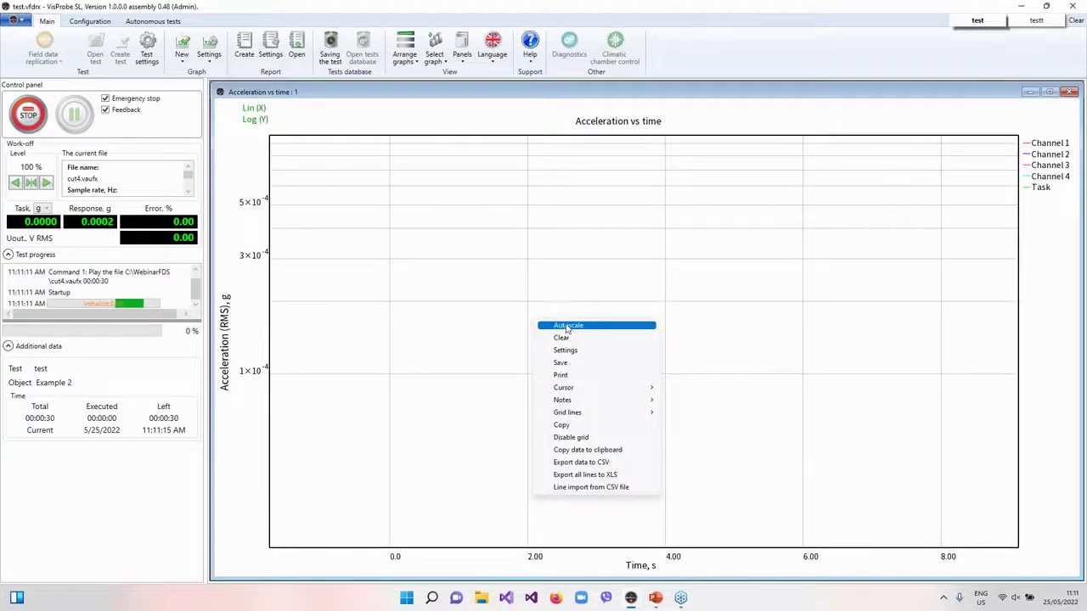
left_click(569, 325)
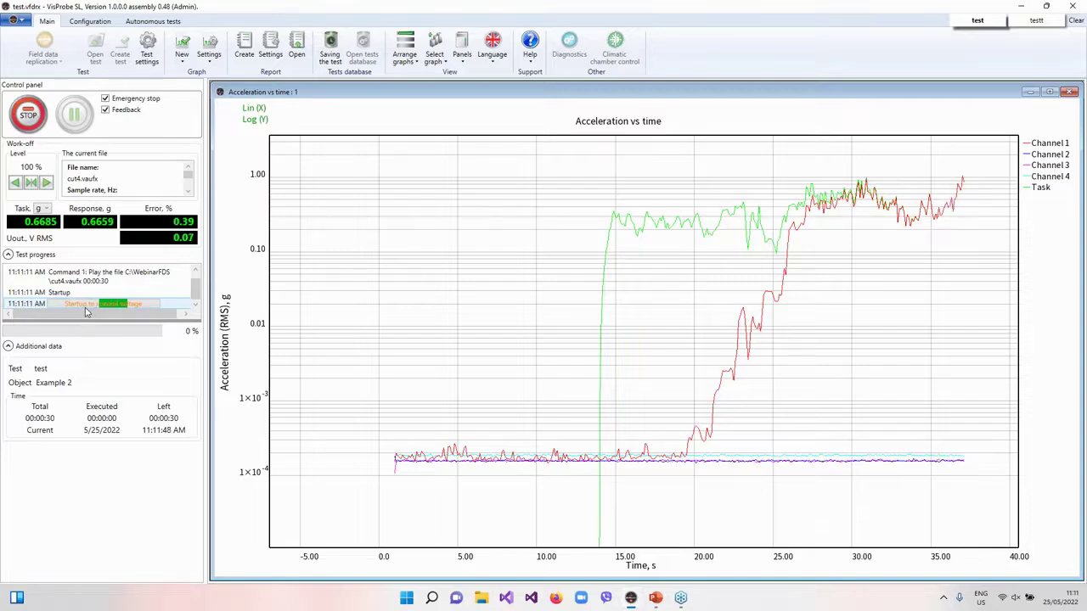
right_click(654, 269)
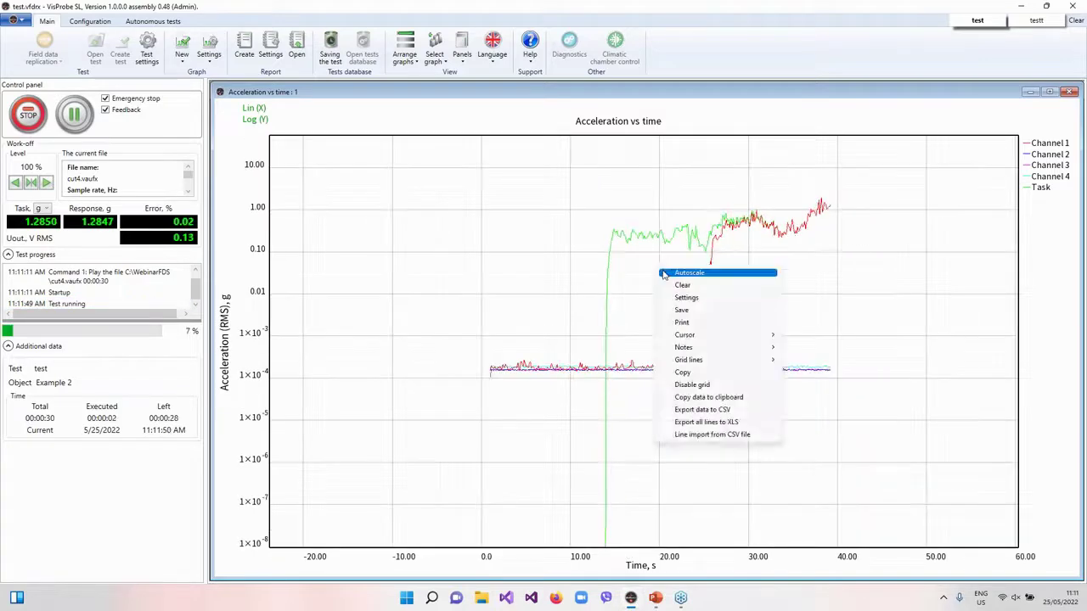
left_click(673, 274)
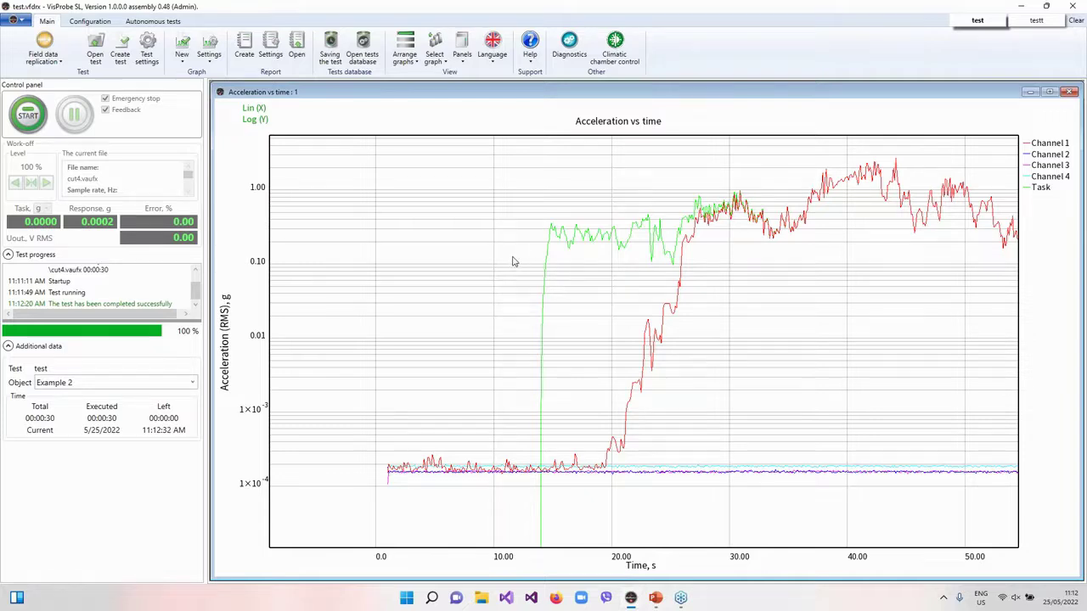
left_click(19, 19)
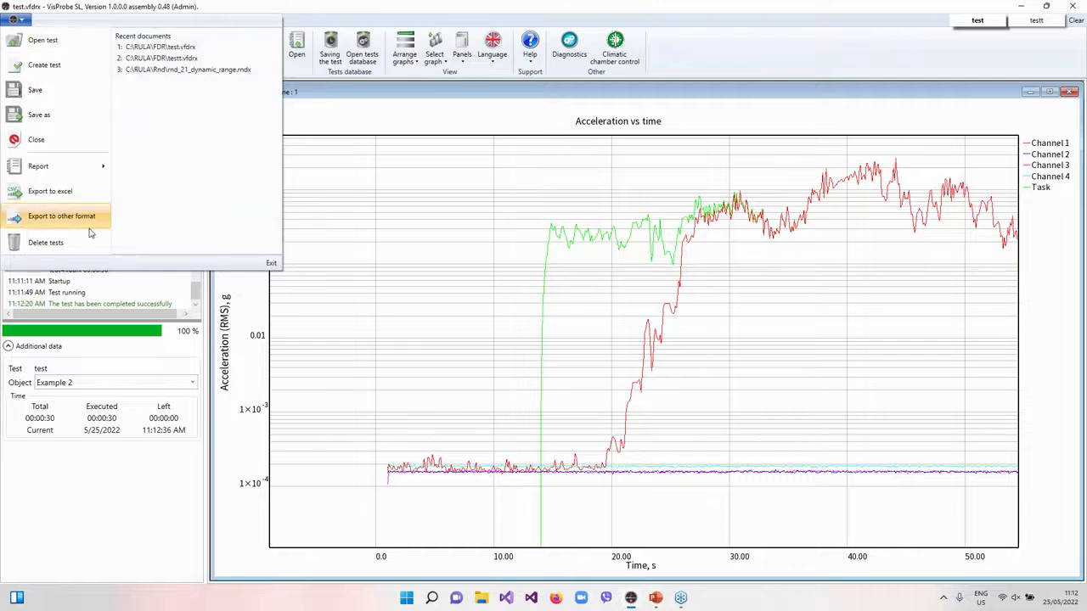
left_click(45, 222)
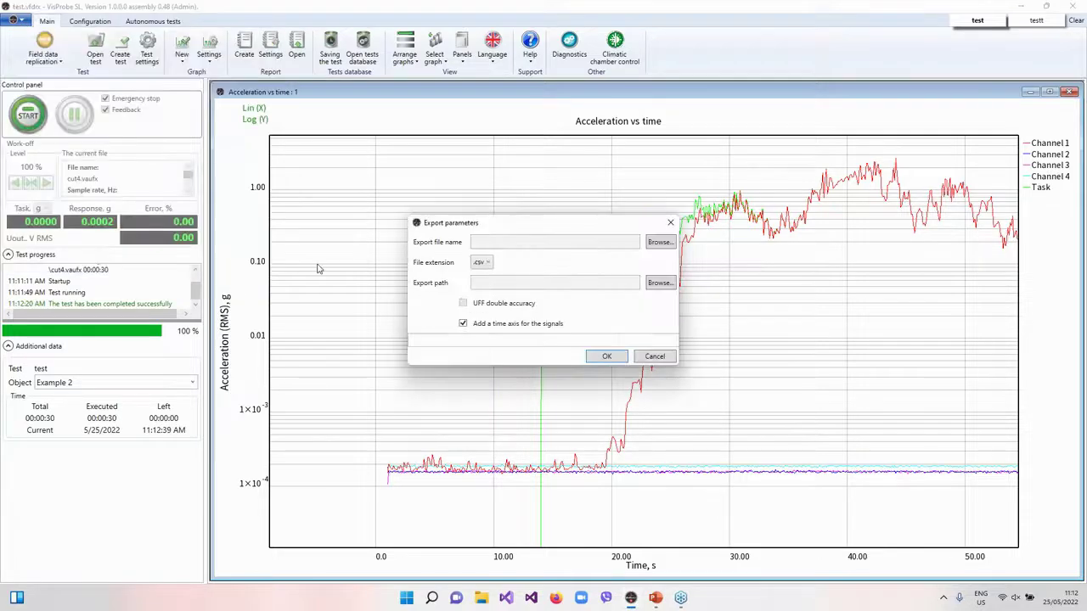
left_click(489, 269)
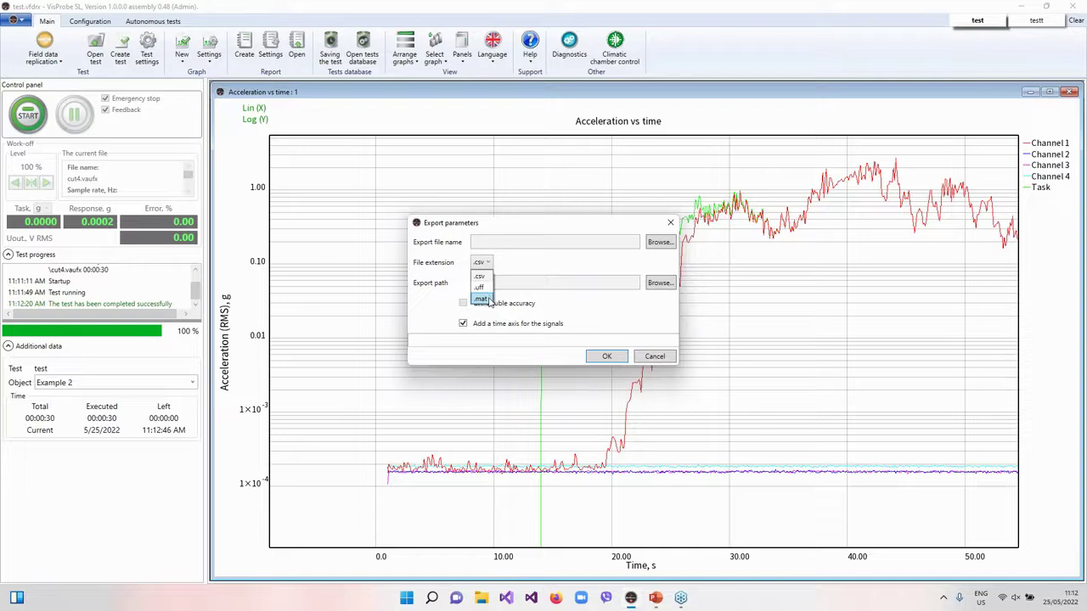
left_click(672, 223)
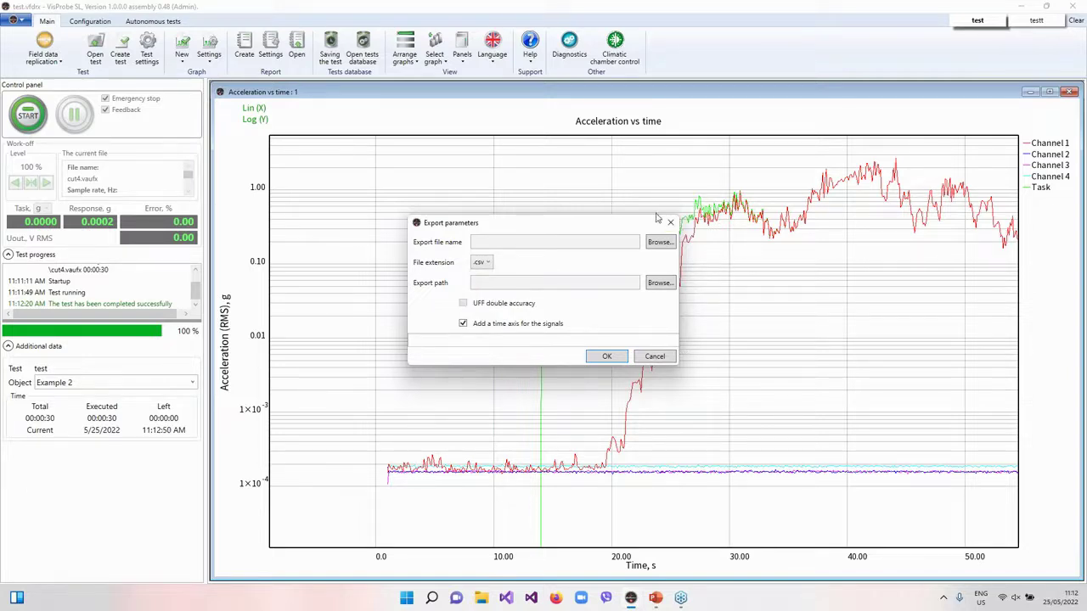
left_click(672, 224)
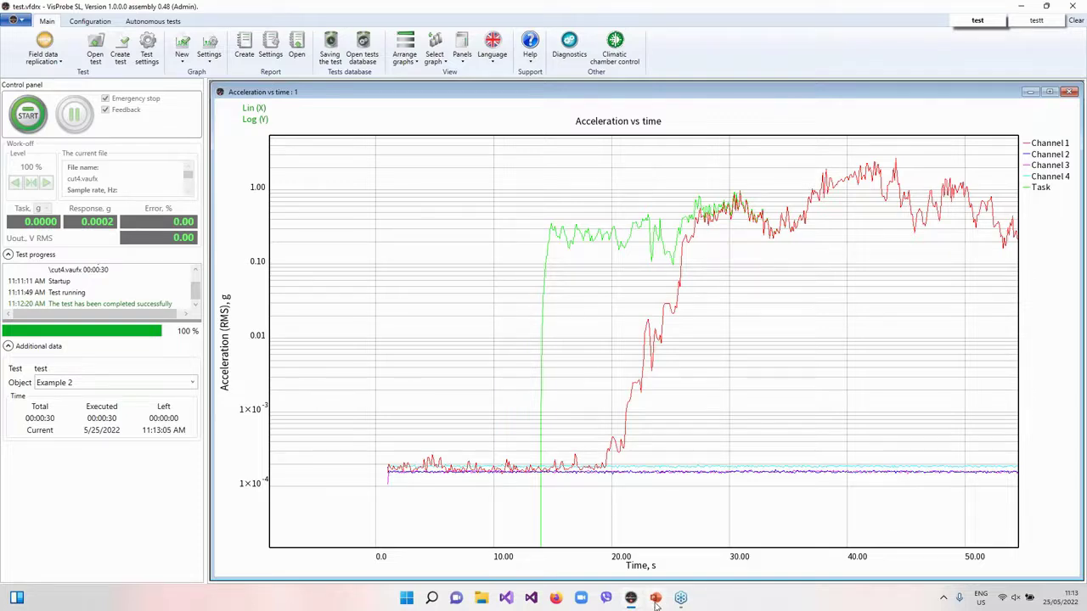
- Return to the PowerPoint slide show and advance to the 'Spectrum import' slide
mouse_move(655, 598)
left_click(704, 560)
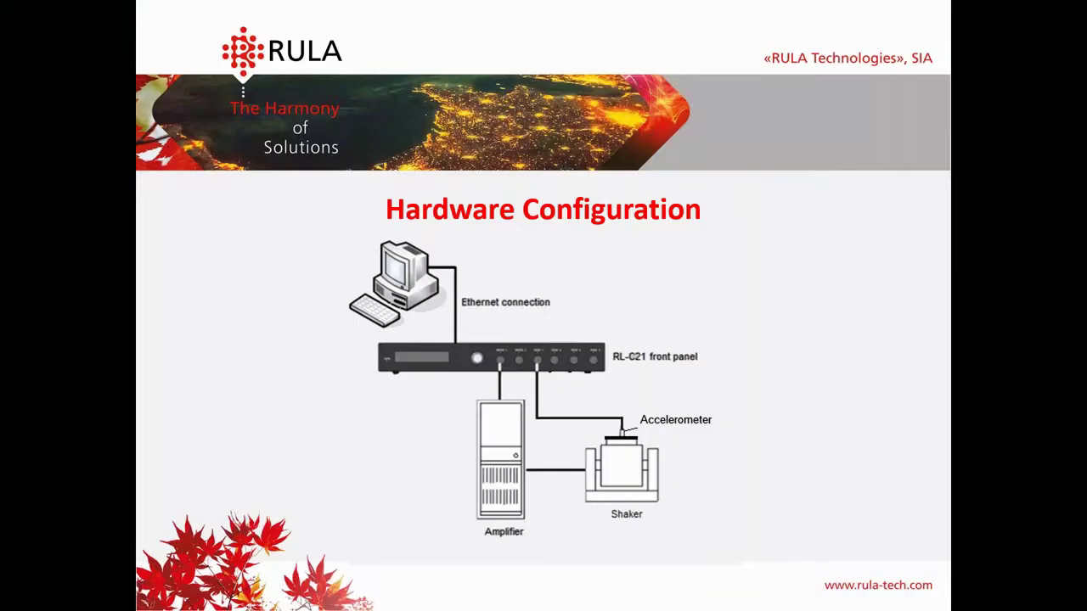
key("Right")
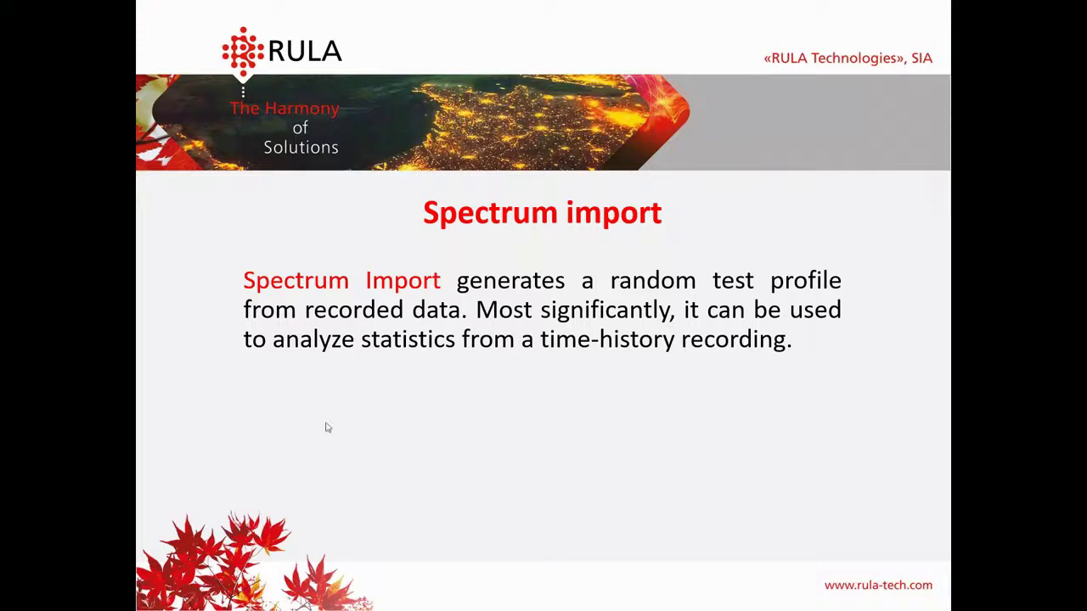
key("super")
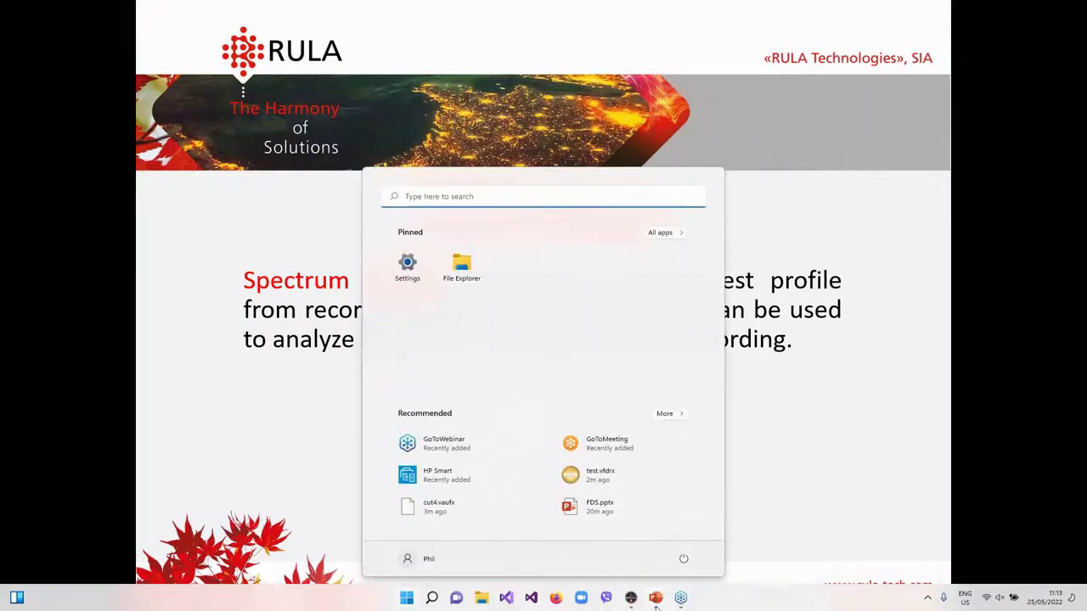
- Switch VisProbe SL to the Random test type and create a new rnd_21_dynamic_range profile
left_click(630, 598)
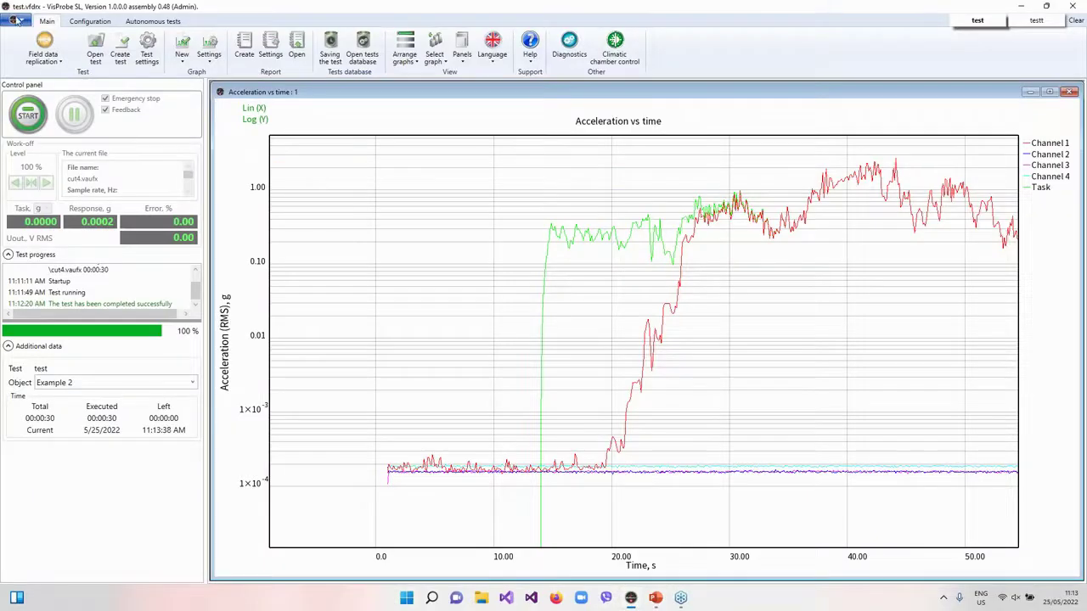
left_click(38, 61)
left_click(126, 110)
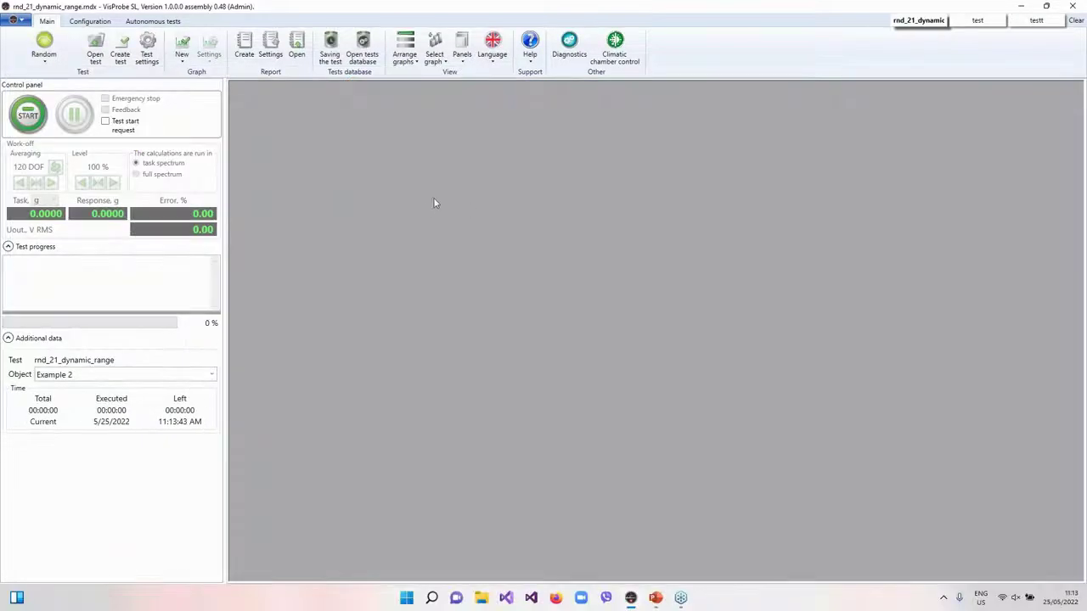
left_click(121, 59)
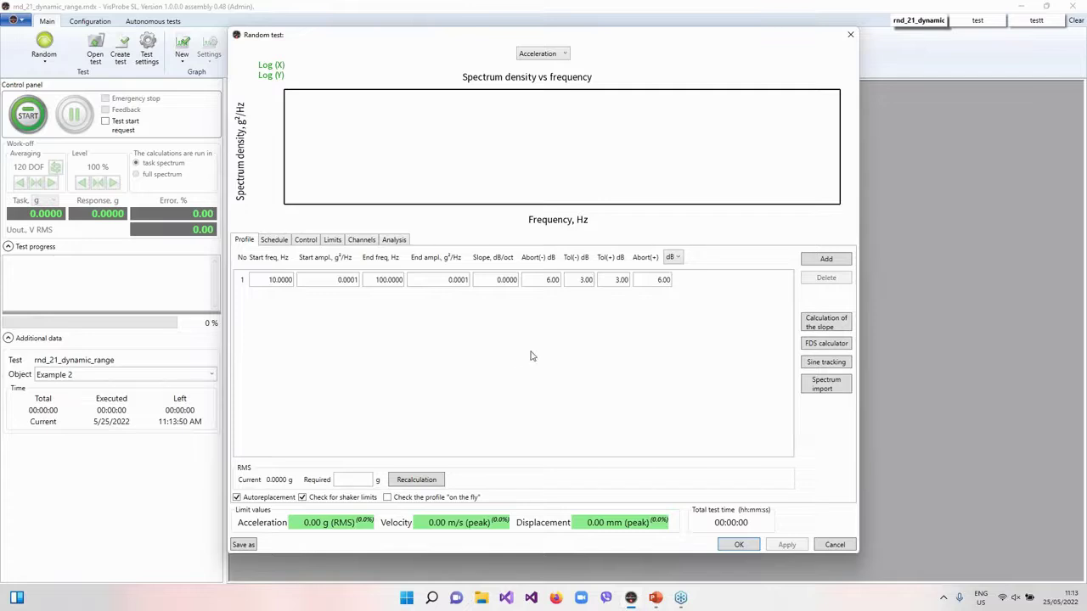
- Open Spectrum import and load cut4.vaufx from C:\WebinarFDS
left_click(822, 391)
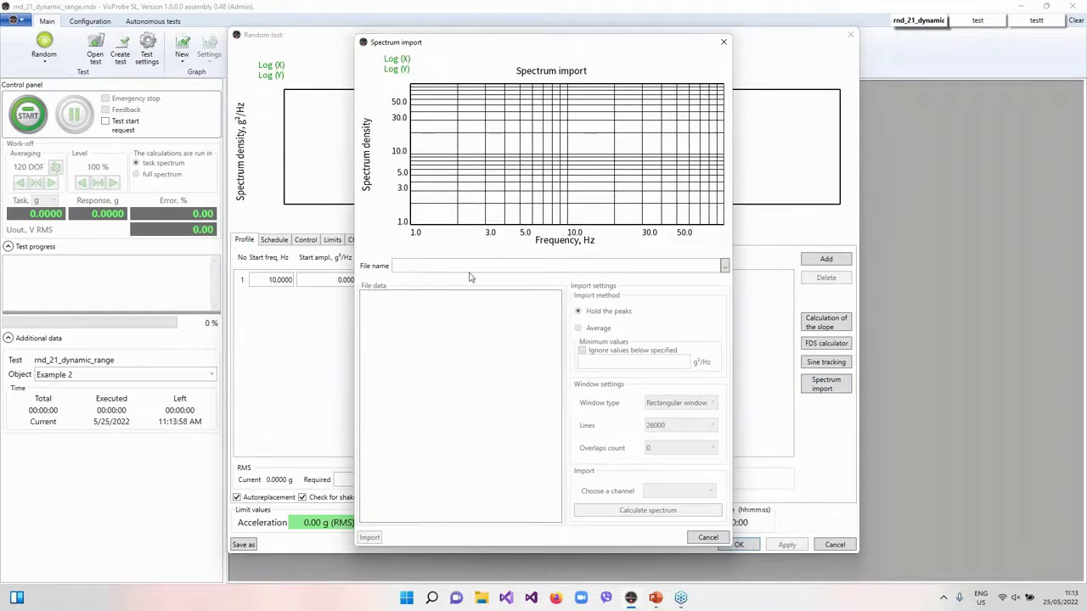
left_click(724, 267)
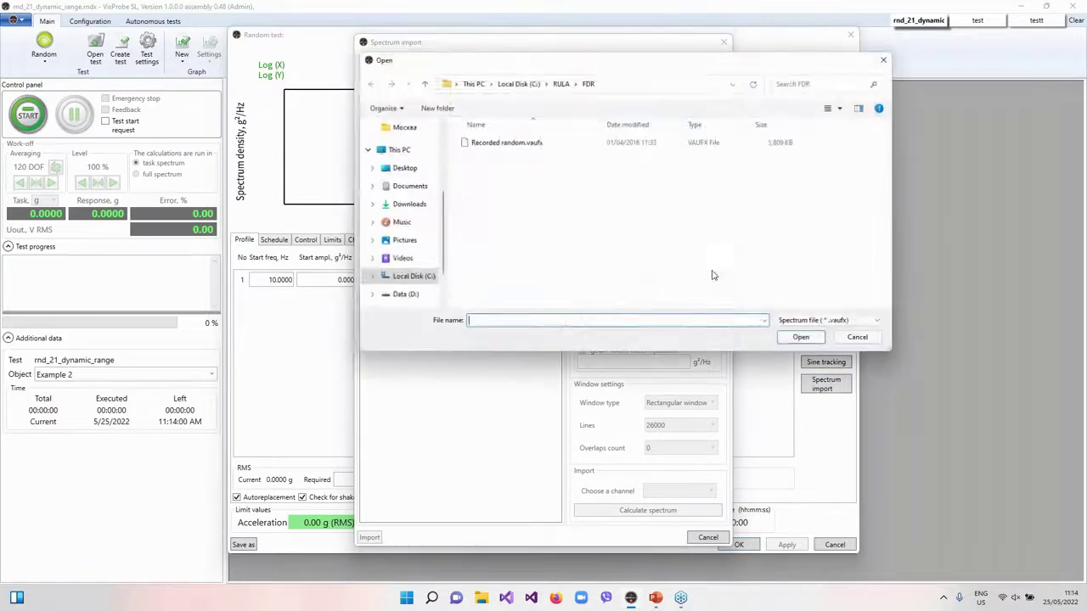
left_click(473, 83)
double_click(501, 231)
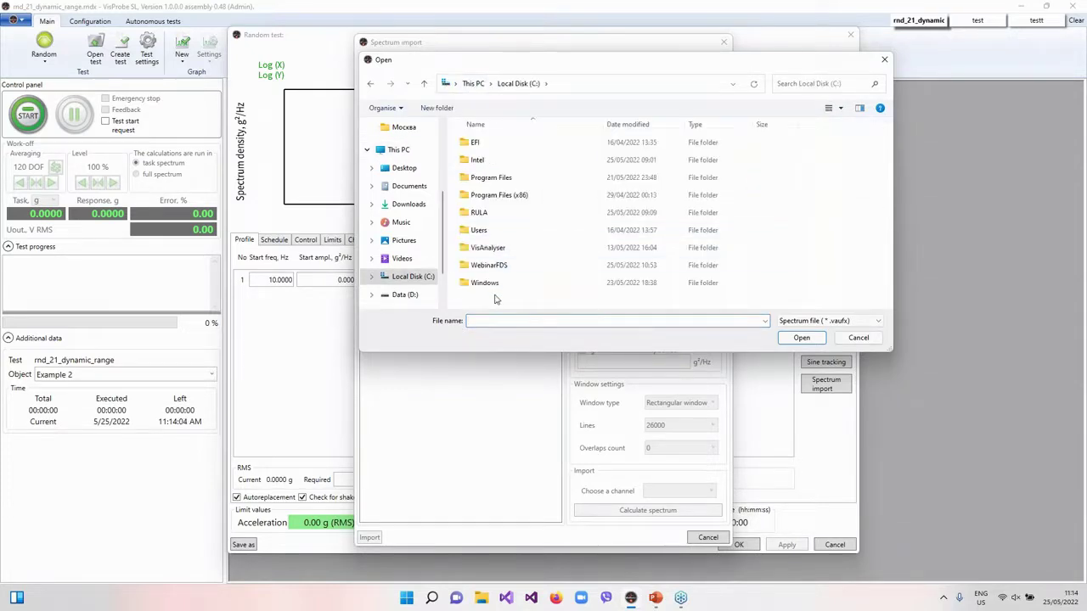
left_click(504, 267)
double_click(504, 266)
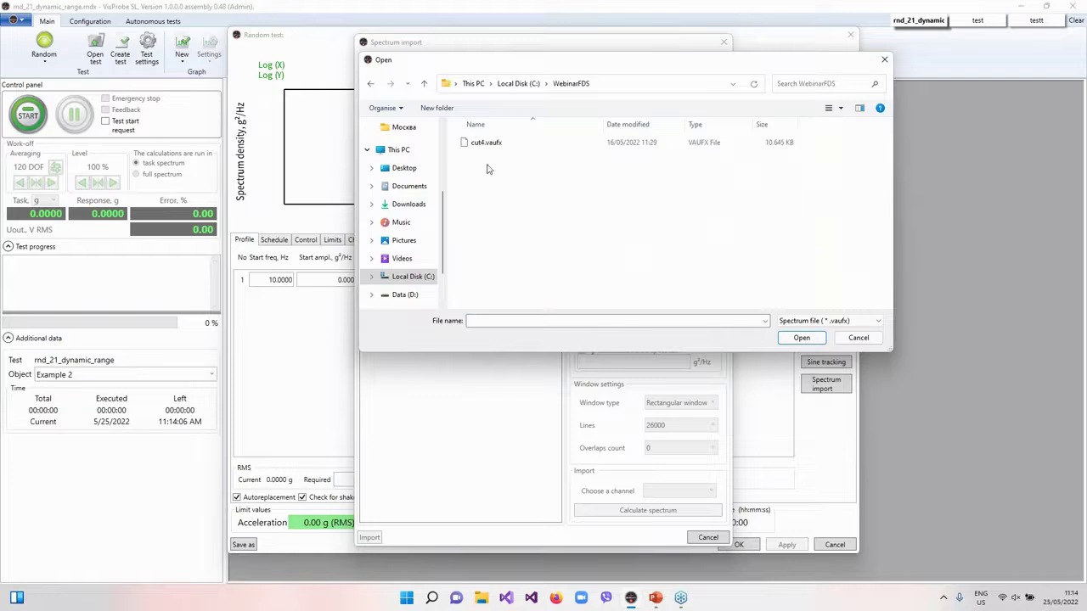
left_click(487, 144)
double_click(487, 145)
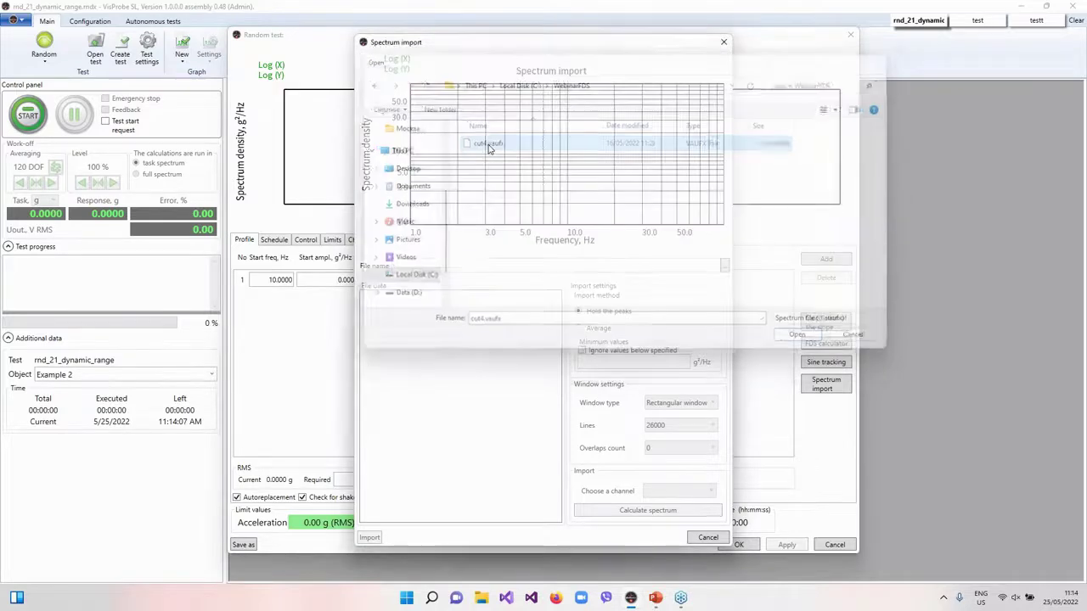